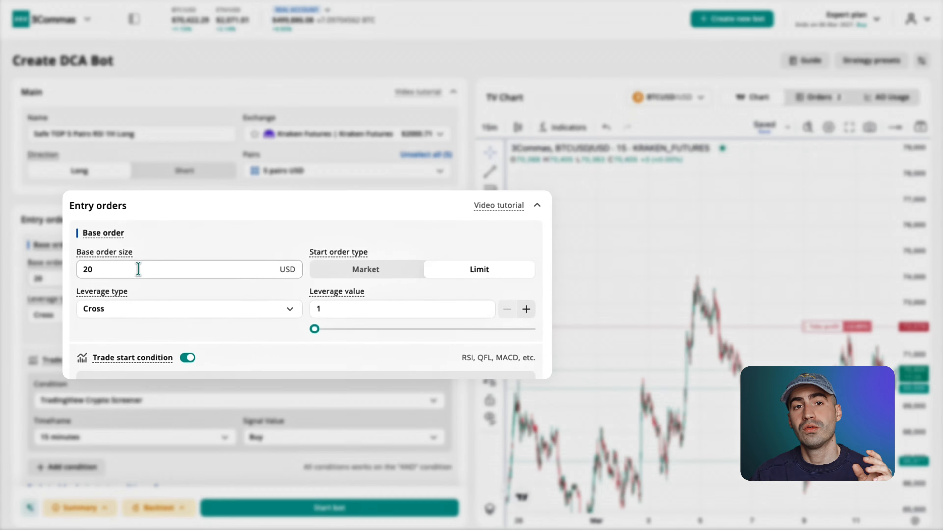
Set the base order size to 100 USD and use isolated leverage with a value of 10
{"action": "double_click", "coordinate": [152, 278]}
{"action": "type", "text": "100"}
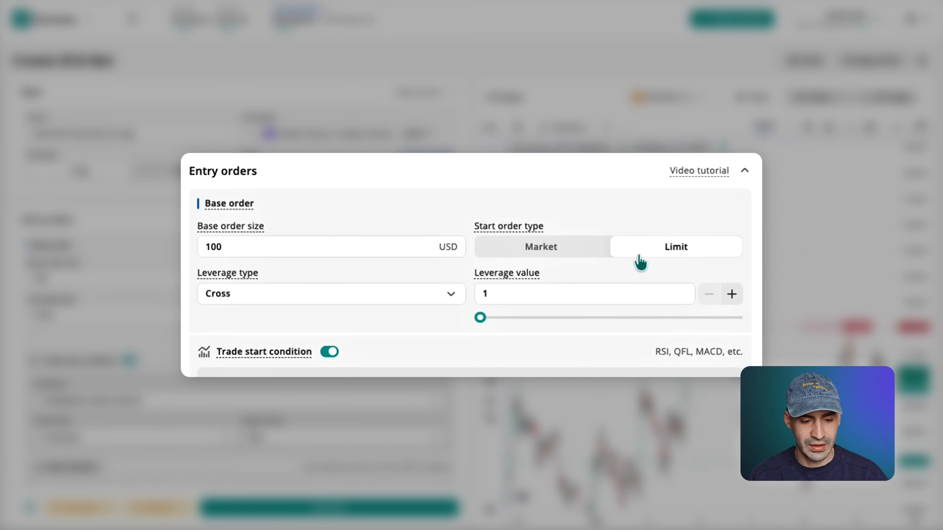
{"action": "left_click", "coordinate": [446, 292]}
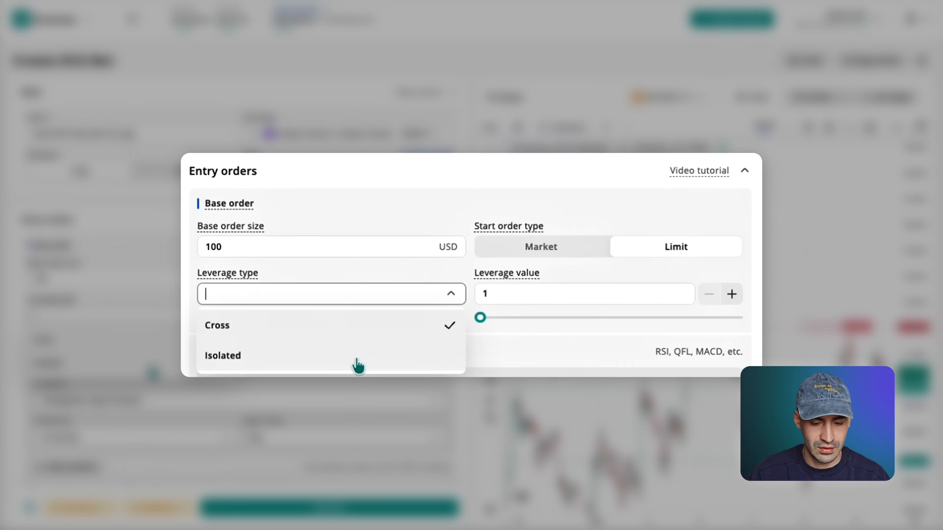
{"action": "left_click", "coordinate": [357, 366]}
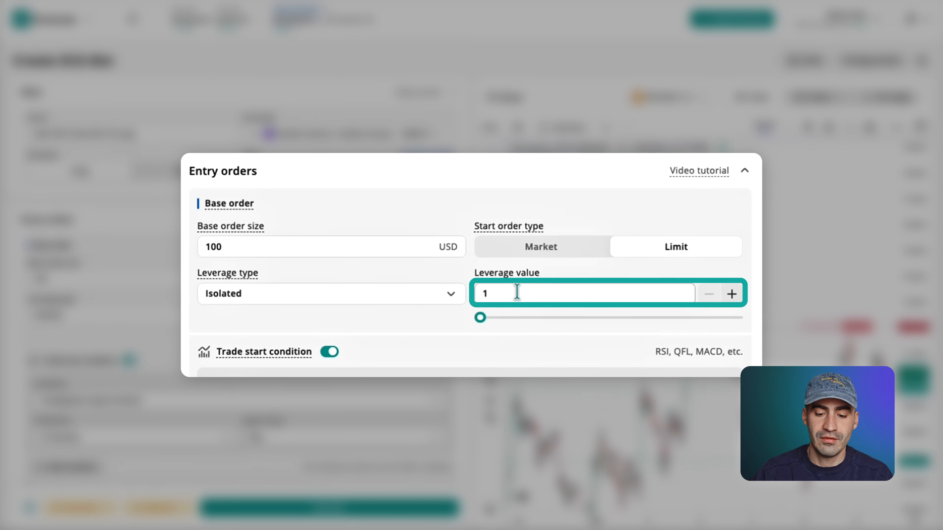
{"action": "left_click", "coordinate": [497, 292]}
{"action": "type", "text": "0"}
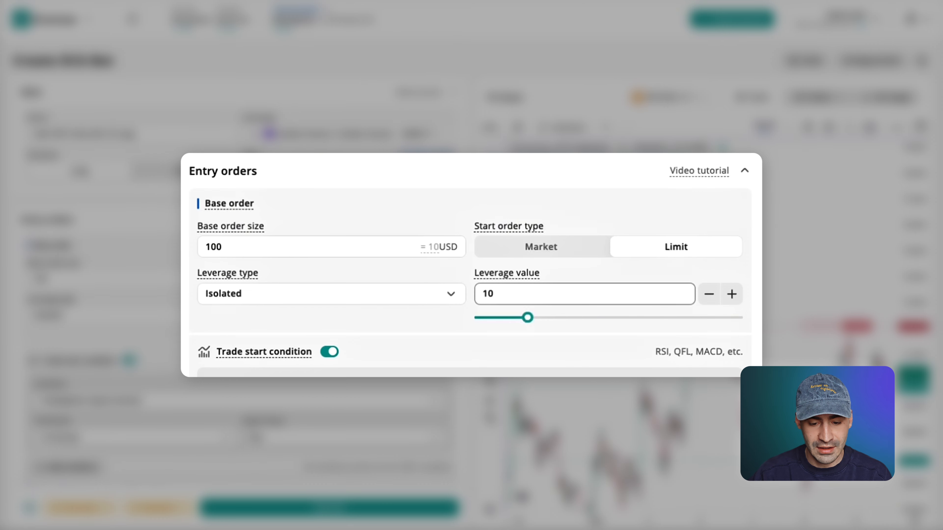
{"action": "left_click", "coordinate": [444, 323]}
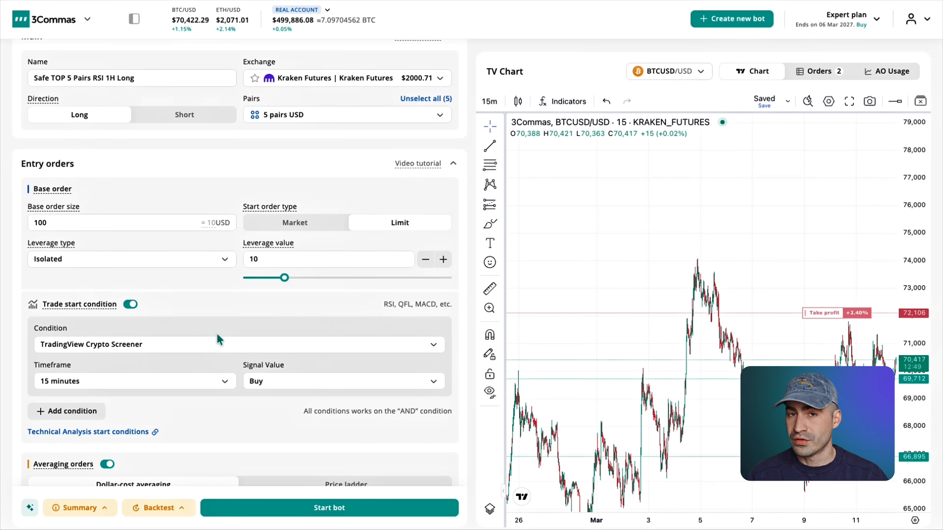
Change the trade start condition to RSI and set the RSI length to 14
{"action": "left_click", "coordinate": [172, 343]}
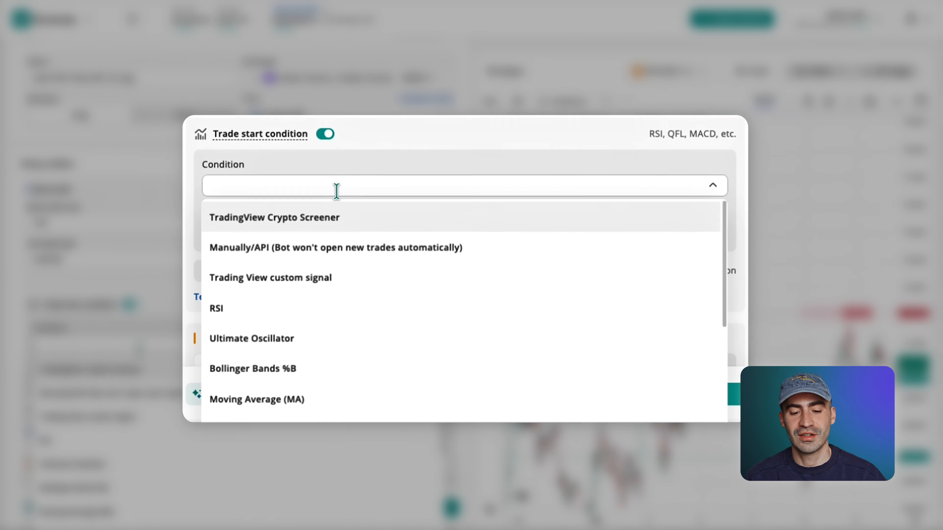
{"action": "scroll", "coordinate": [257, 368], "scroll_direction": "down", "scroll_amount": 5}
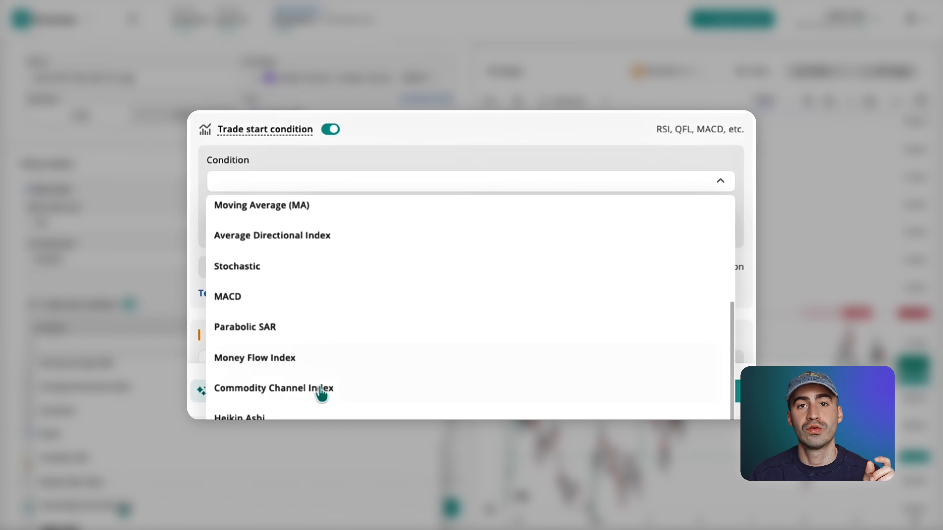
{"action": "scroll", "coordinate": [522, 398], "scroll_direction": "up", "scroll_amount": 5}
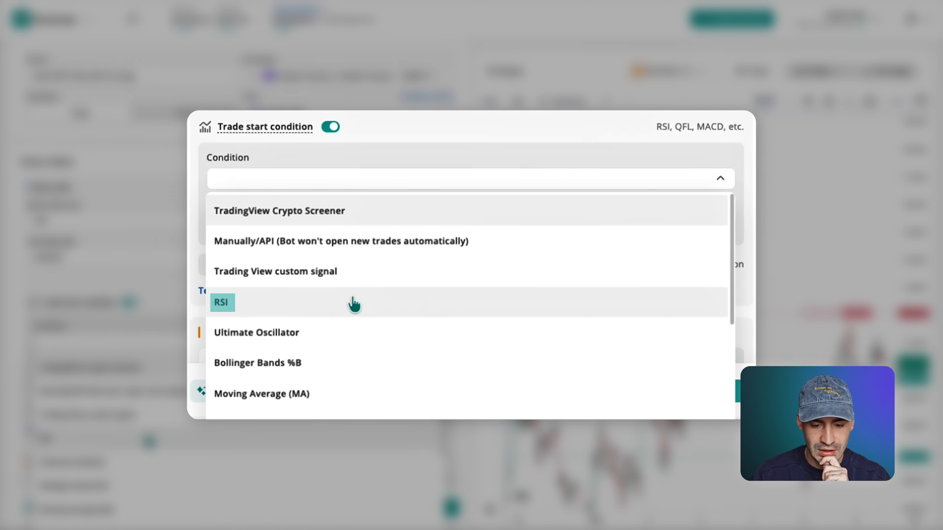
{"action": "left_click", "coordinate": [353, 303]}
{"action": "left_click", "coordinate": [259, 226]}
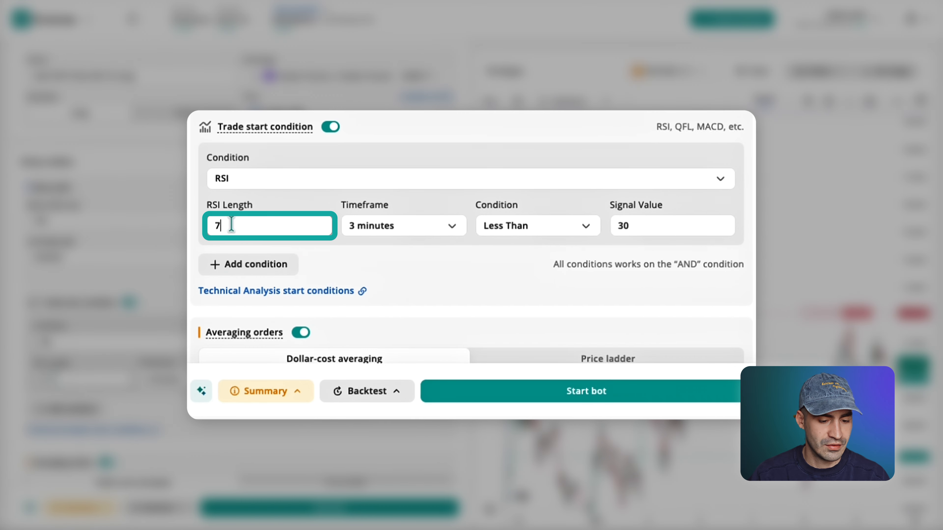
{"action": "double_click", "coordinate": [216, 225]}
{"action": "type", "text": "14"}
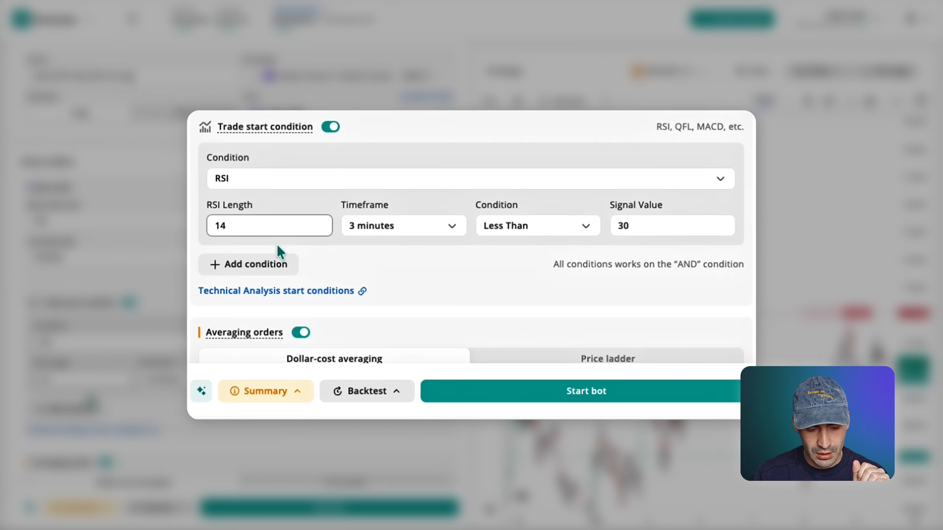
Set the RSI start condition's timeframe to 1 hour and its comparison to Less Than
{"action": "left_click", "coordinate": [405, 227]}
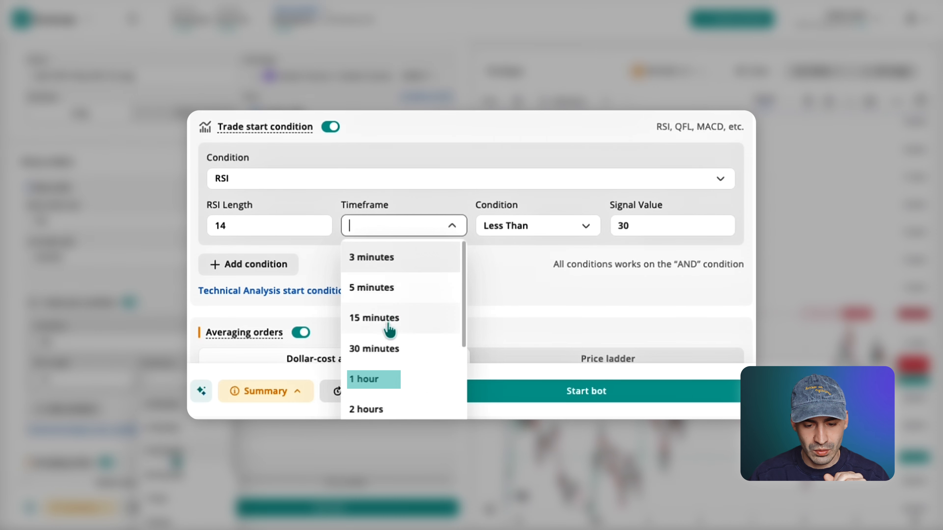
{"action": "left_click", "coordinate": [411, 389]}
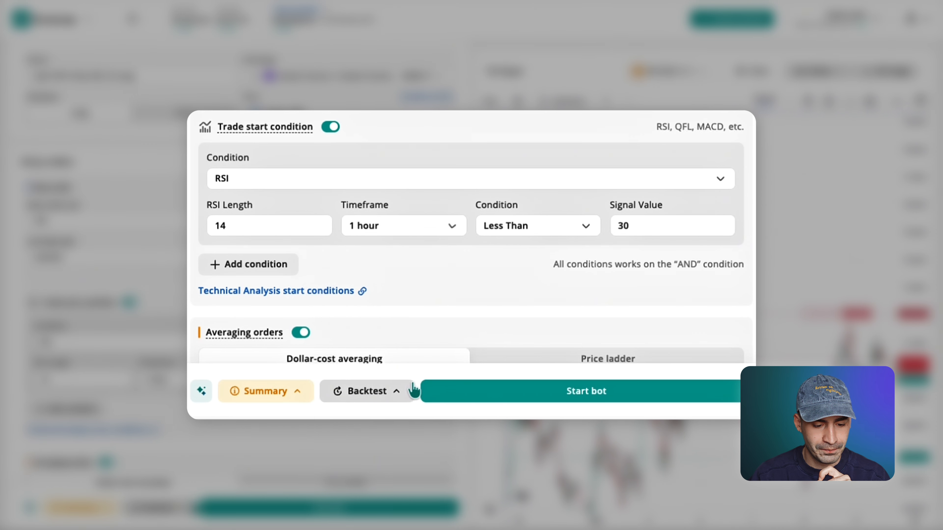
{"action": "left_click", "coordinate": [522, 227]}
{"action": "left_click", "coordinate": [532, 257]}
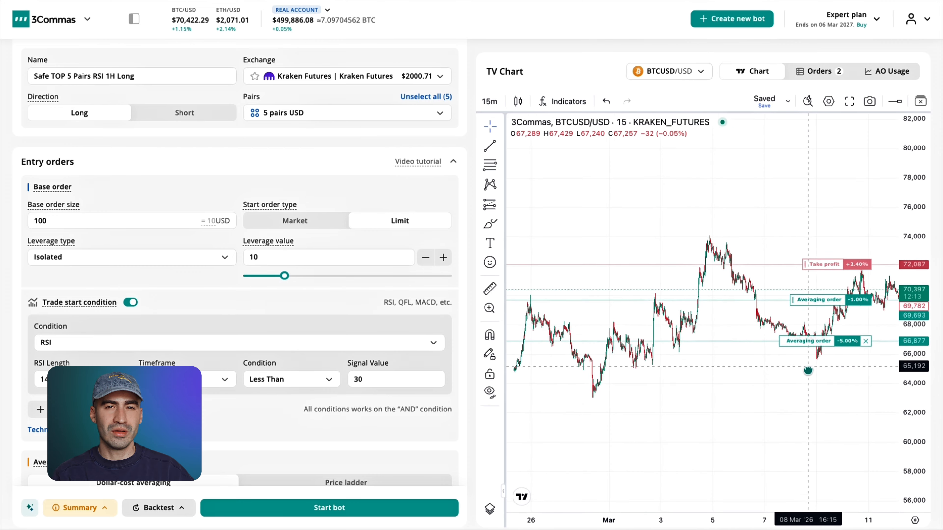
Search the chart indicators for "rsi" and add the RSI indicator below the price chart
{"action": "left_click_drag", "start_coordinate": [808, 370], "coordinate": [813, 393]}
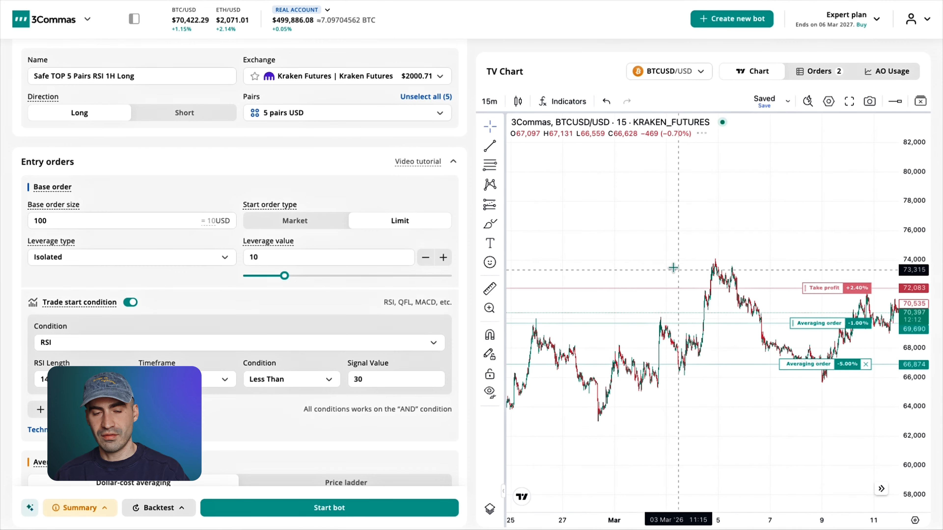
{"action": "left_click", "coordinate": [567, 107]}
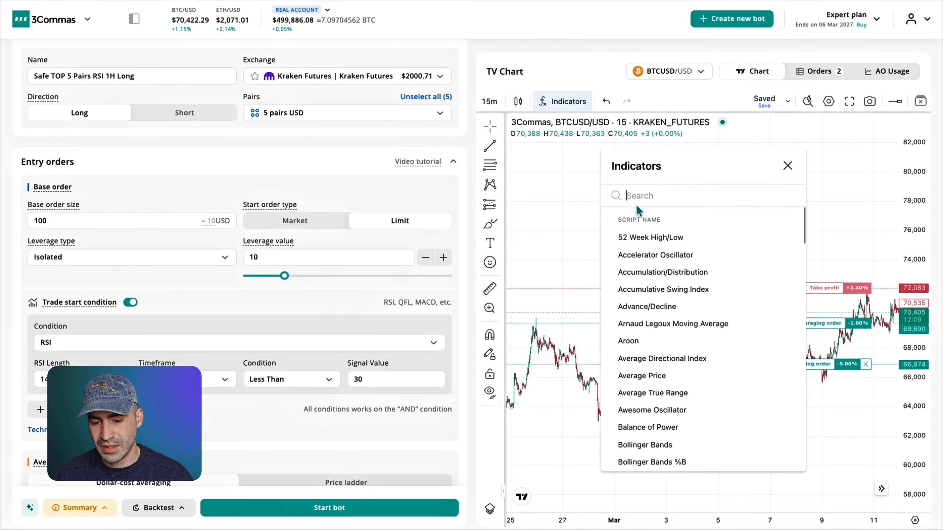
{"action": "type", "text": "rsi"}
{"action": "left_click", "coordinate": [667, 239]}
{"action": "left_click", "coordinate": [788, 166]}
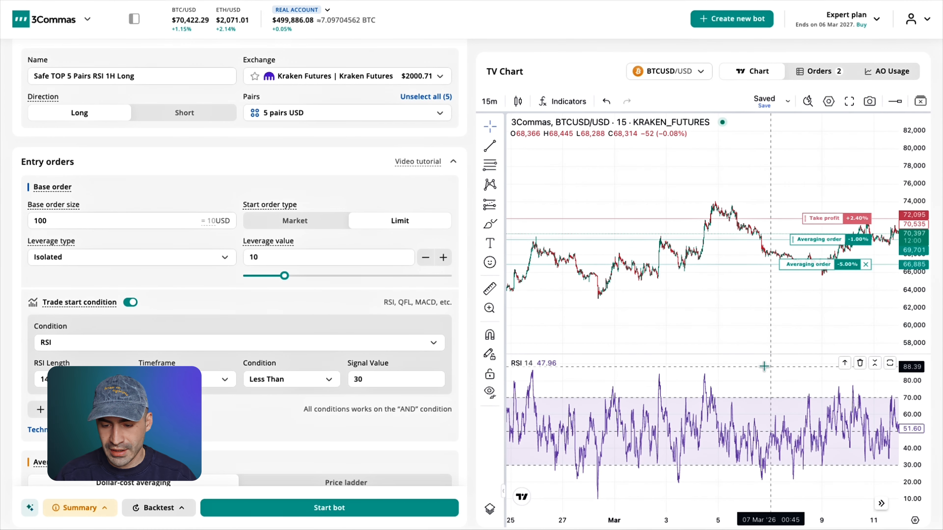
Draw a horizontal line in the chart's RSI pane and set its level to exactly 30
{"action": "key", "text": "alt+h"}
{"action": "double_click", "coordinate": [618, 467]}
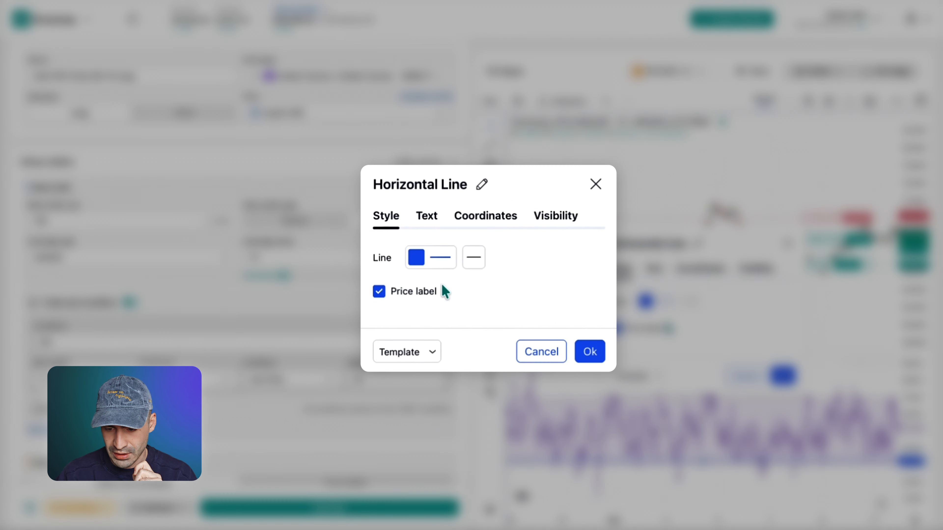
{"action": "left_click", "coordinate": [697, 268]}
{"action": "type", "text": "30"}
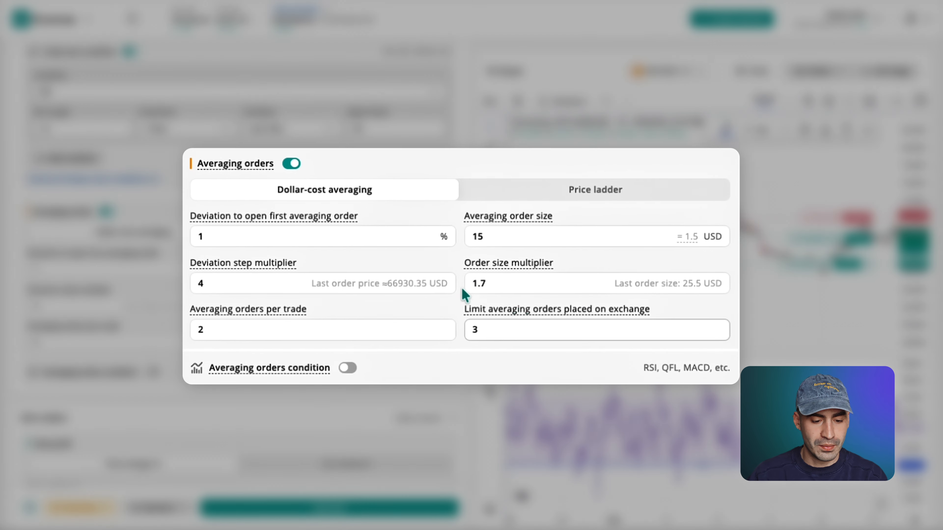
Set the deviation to open the first averaging order to 2 % and the averaging order size to 150 USD
{"action": "left_click_drag", "start_coordinate": [39, 268], "coordinate": [28, 268]}
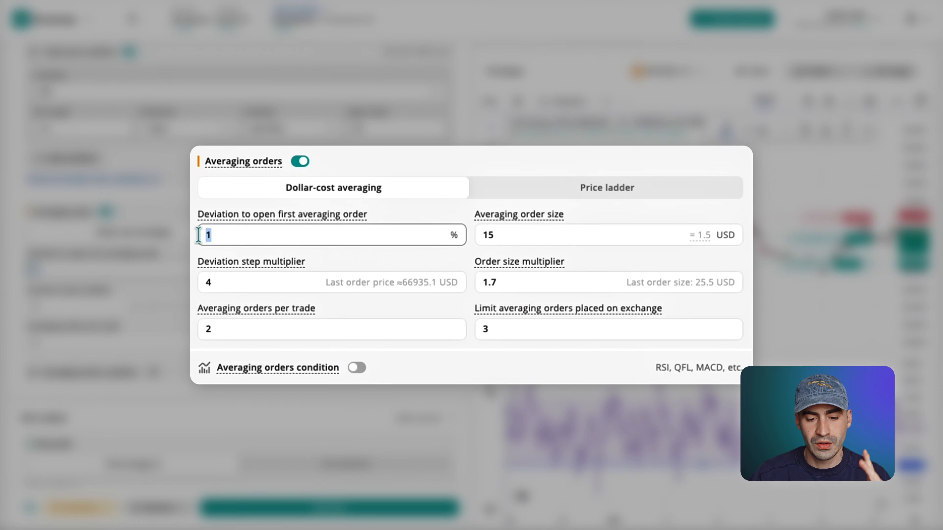
{"action": "type", "text": "2"}
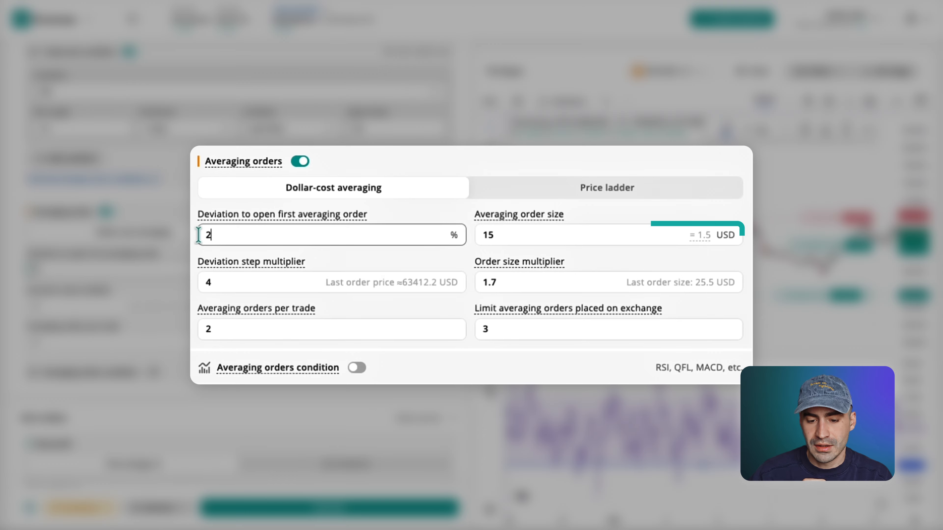
{"action": "left_click", "coordinate": [502, 237]}
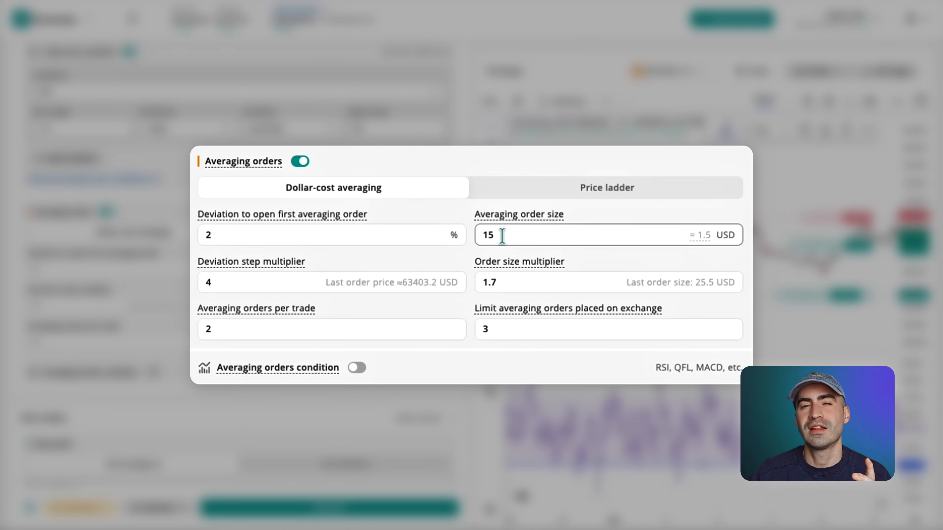
{"action": "type", "text": "0"}
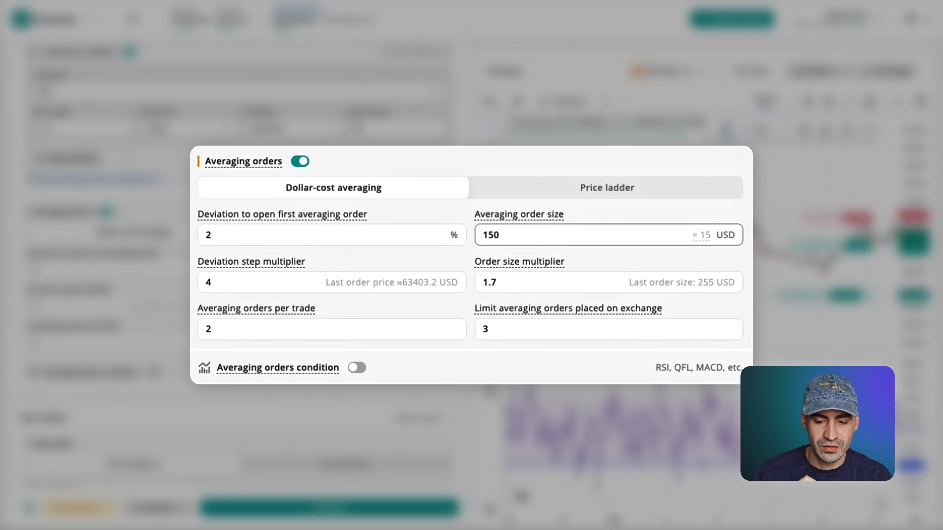
{"action": "left_click", "coordinate": [464, 257]}
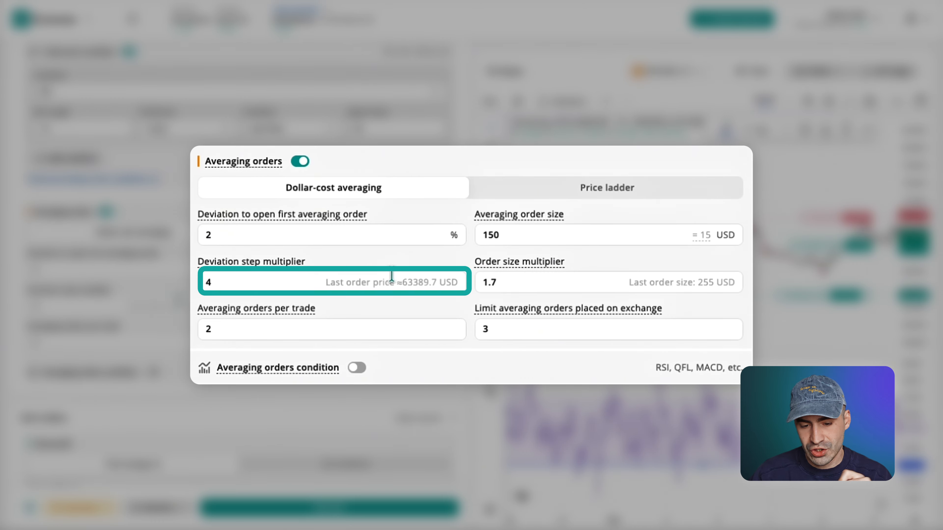
Set the averaging orders' deviation step multiplier to 1.25
{"action": "left_click", "coordinate": [296, 287]}
{"action": "key", "text": "BackSpace"}
{"action": "type", "text": "1.25"}
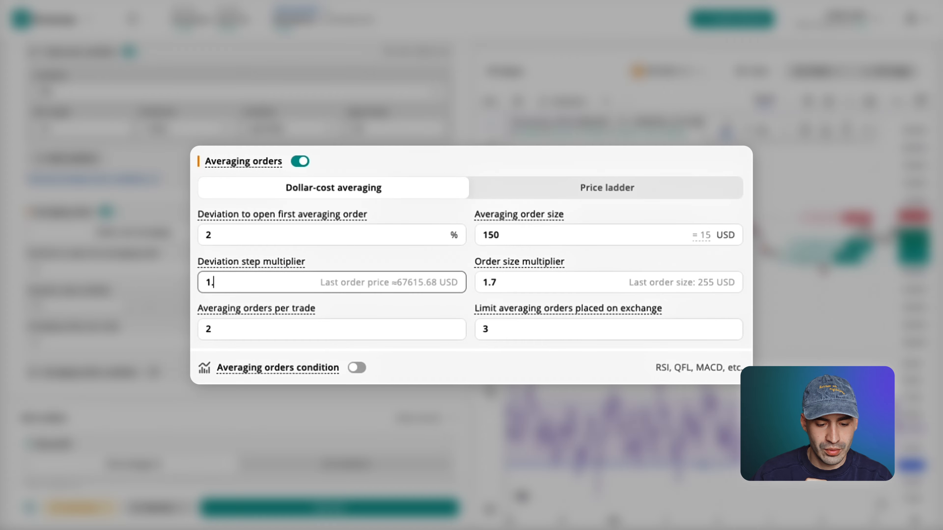
{"action": "left_click", "coordinate": [342, 271]}
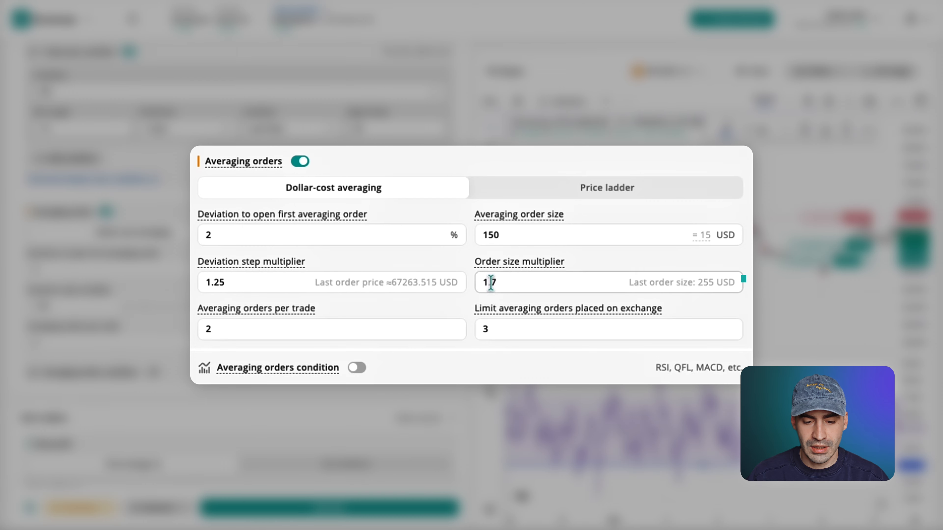
Set the order size multiplier to 1.5 and the averaging orders per trade to 6
{"action": "left_click_drag", "start_coordinate": [490, 283], "coordinate": [498, 284]}
{"action": "type", "text": "5"}
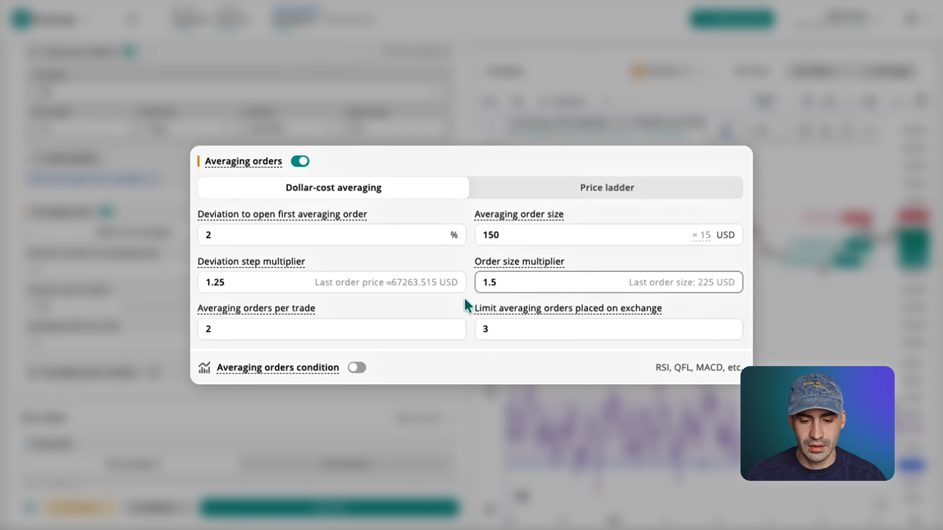
{"action": "double_click", "coordinate": [207, 329]}
{"action": "type", "text": "6"}
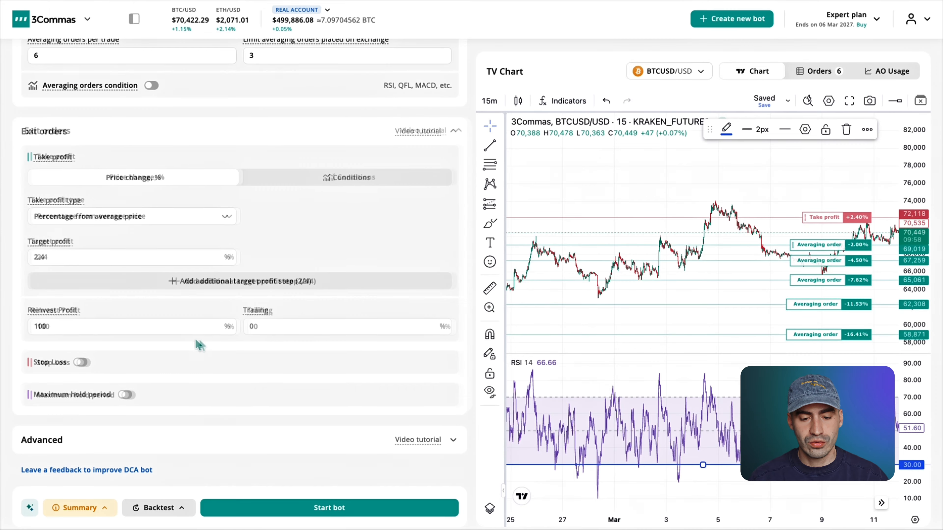
Set the take profit target to 1.7 % and enable a stop loss of 26 %
{"action": "left_click_drag", "start_coordinate": [50, 257], "coordinate": [33, 256]}
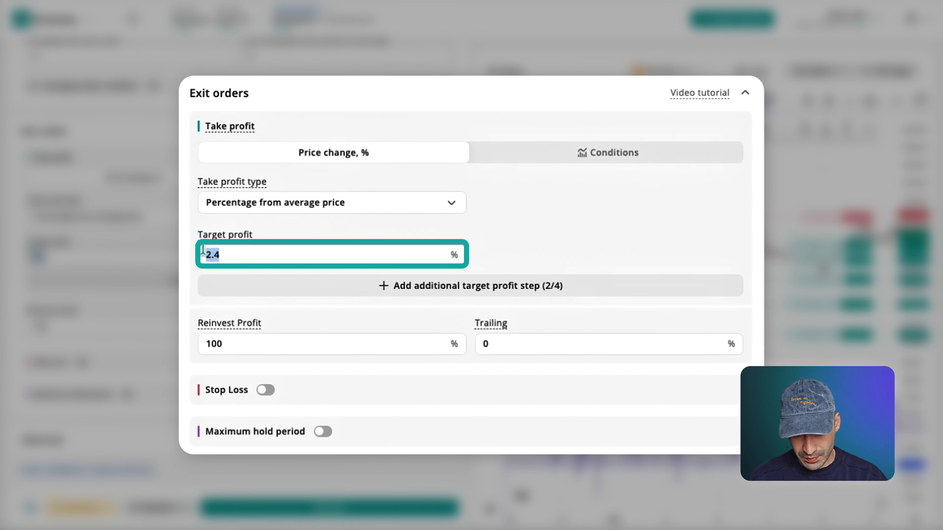
{"action": "type", "text": "1.7"}
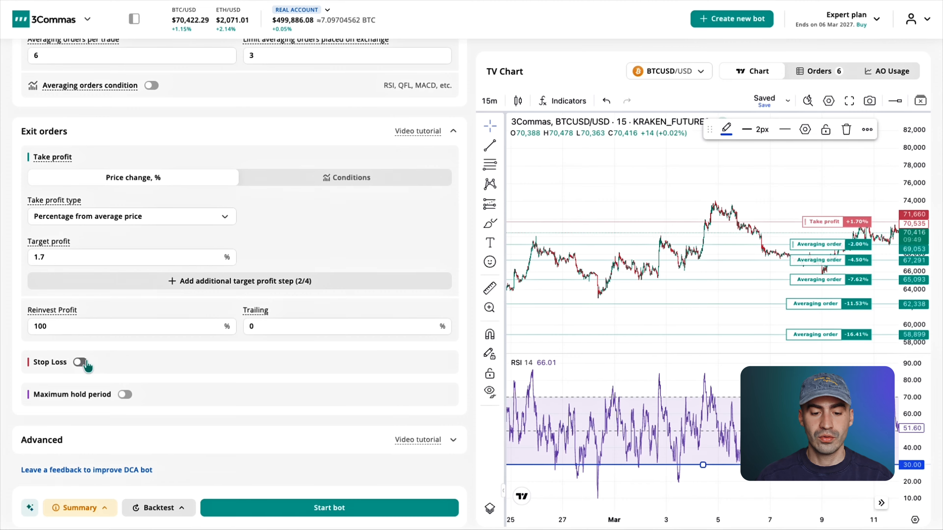
{"action": "left_click", "coordinate": [80, 362]}
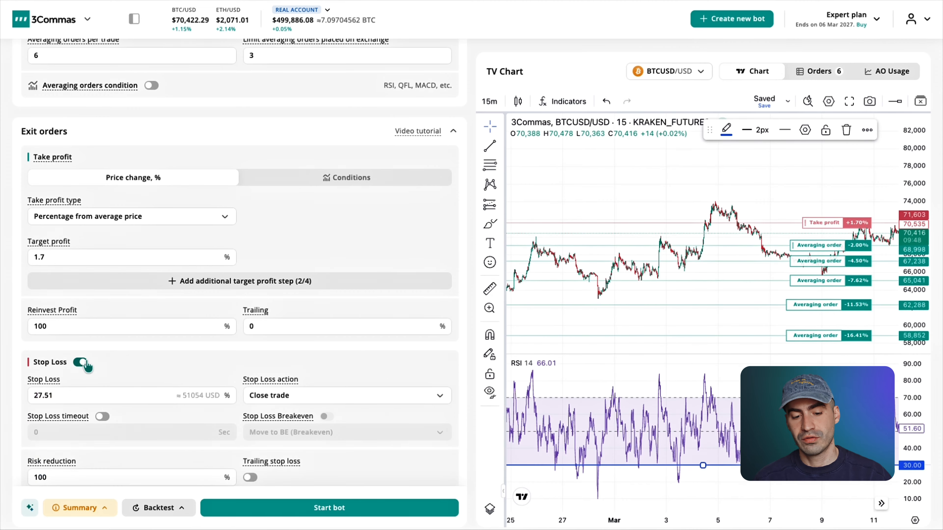
{"action": "scroll", "coordinate": [86, 362], "scroll_direction": "down", "scroll_amount": 3}
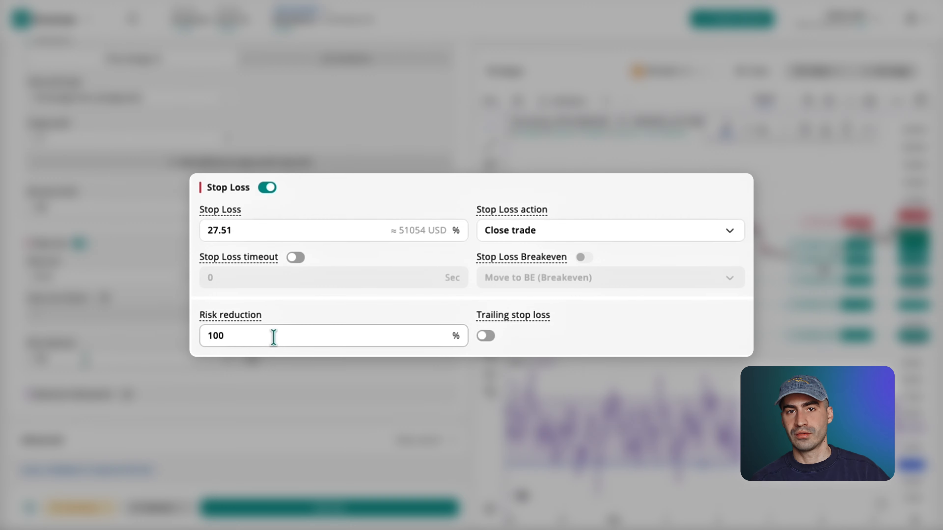
{"action": "left_click_drag", "start_coordinate": [237, 230], "coordinate": [208, 229]}
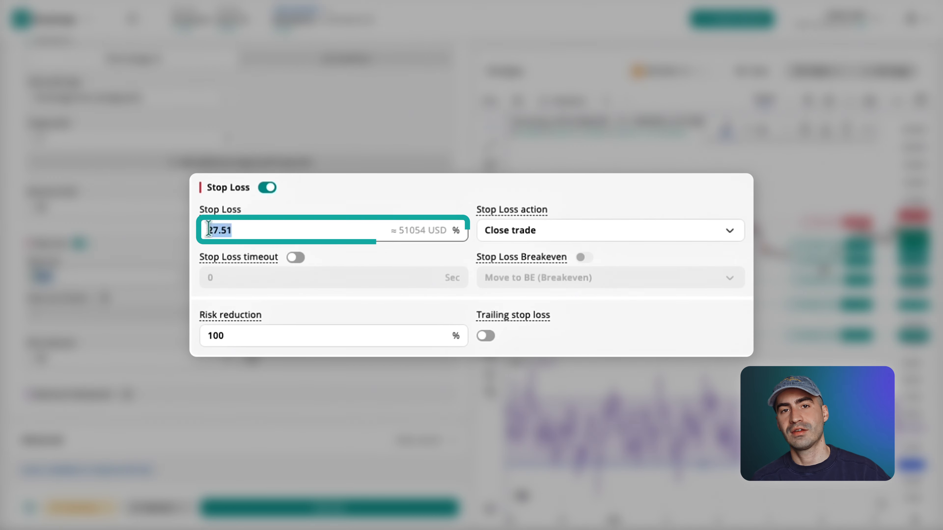
{"action": "type", "text": "26"}
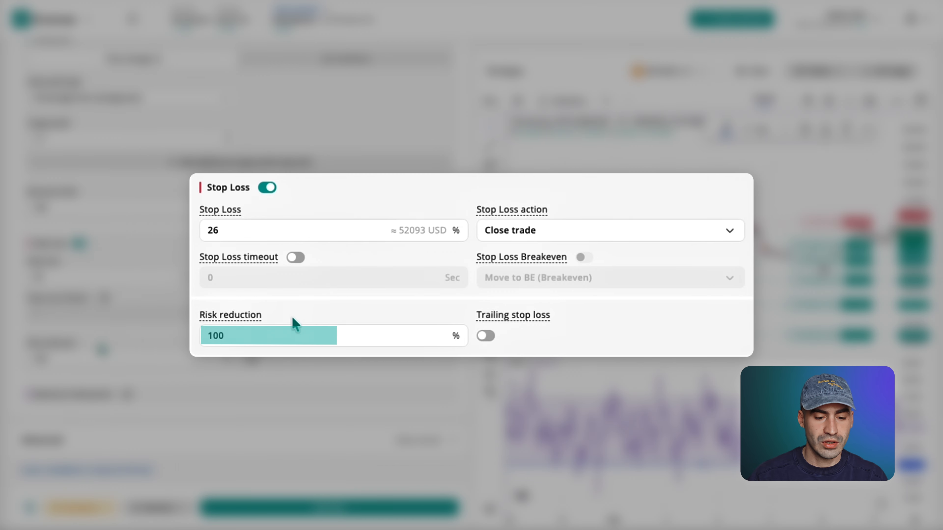
{"action": "left_click", "coordinate": [225, 336]}
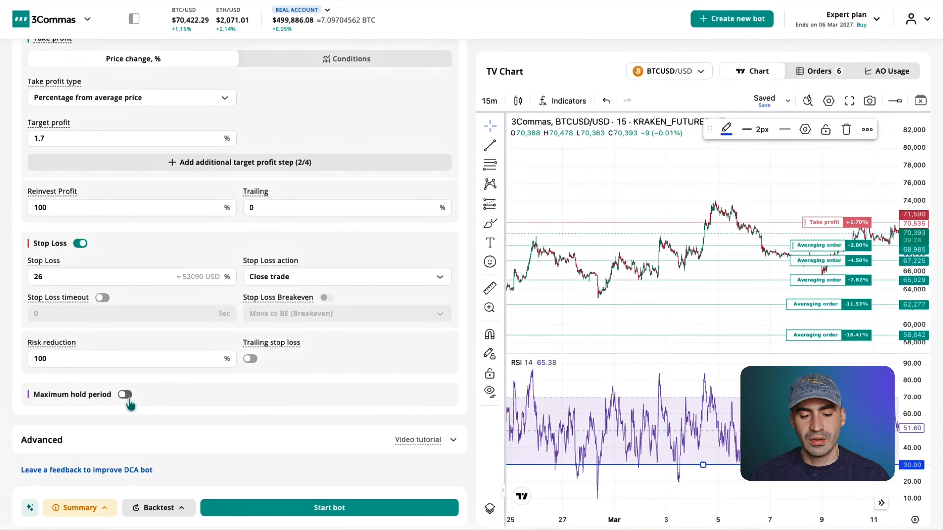
Enable the maximum hold period and set trades to auto-close after 3 days
{"action": "left_click", "coordinate": [126, 395]}
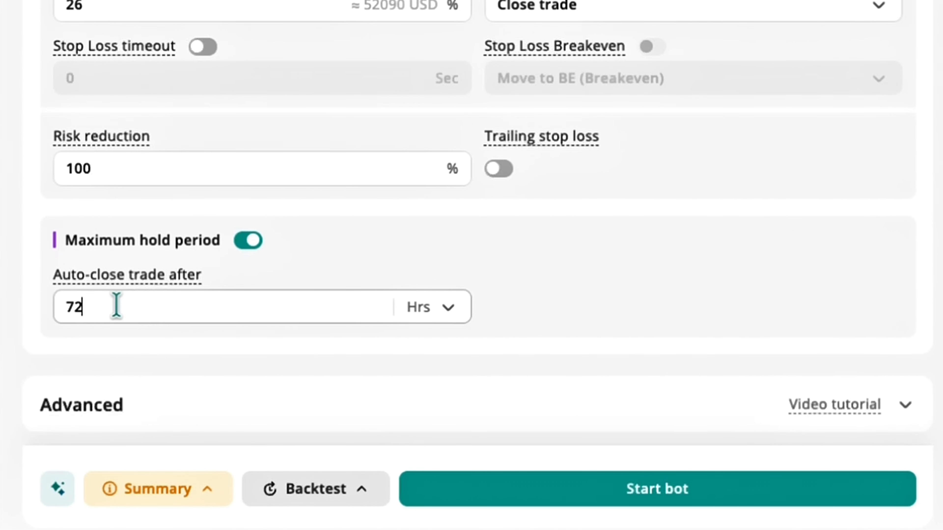
{"action": "left_click_drag", "start_coordinate": [117, 305], "coordinate": [59, 308]}
{"action": "type", "text": "3"}
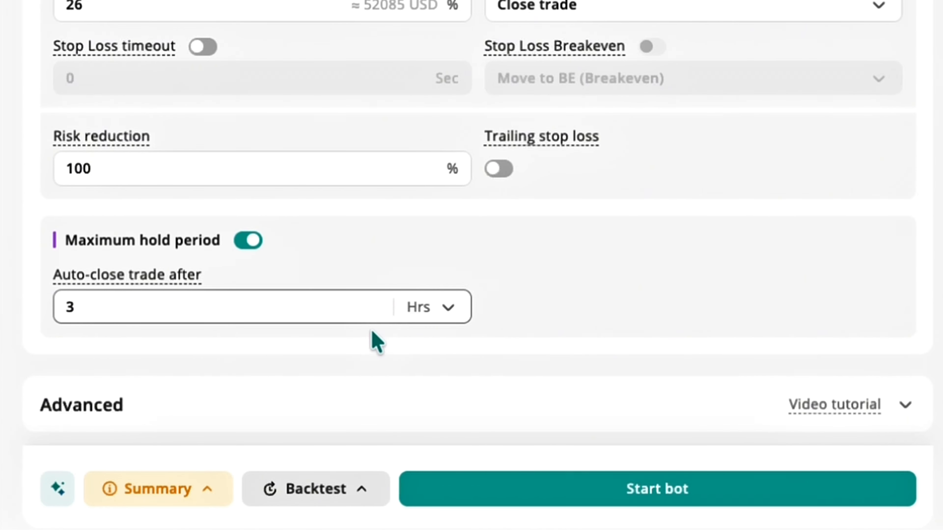
{"action": "left_click", "coordinate": [421, 312]}
{"action": "left_click", "coordinate": [423, 372]}
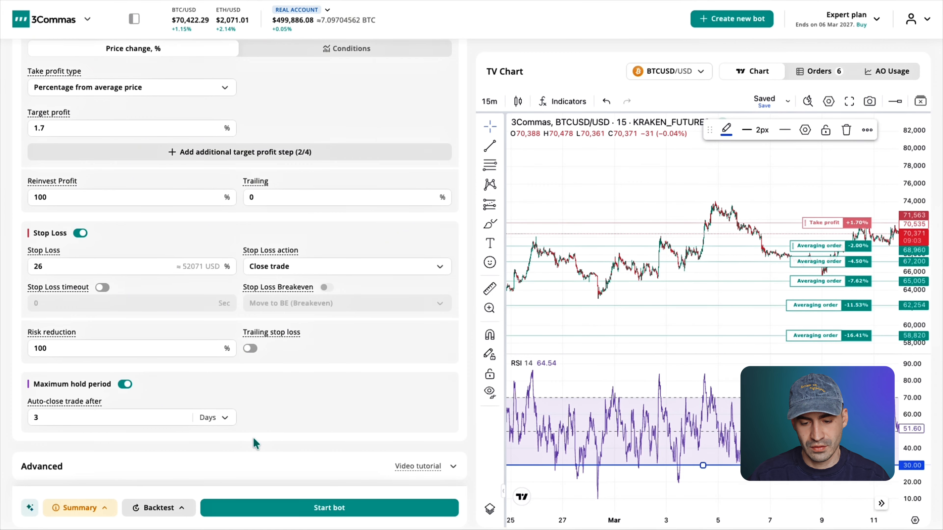